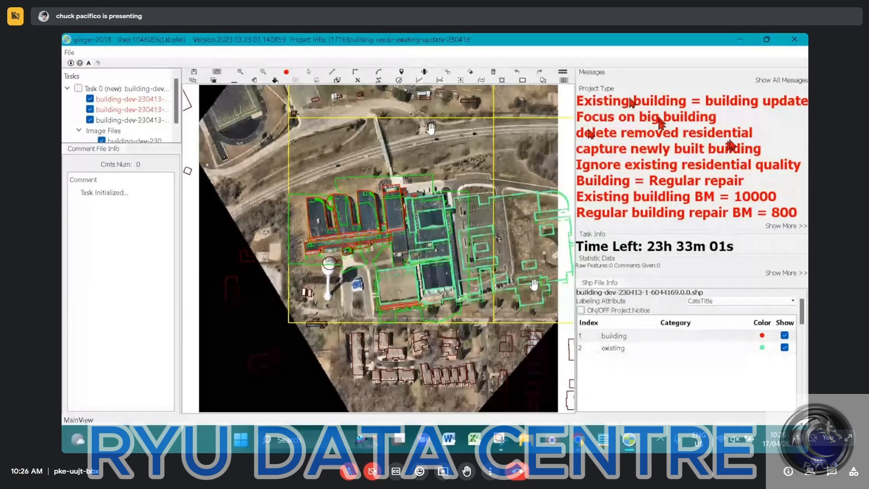
- Examine the building outlines of the large complex and the road area north of it on the aerial image
scroll(455, 144, "up", 2)
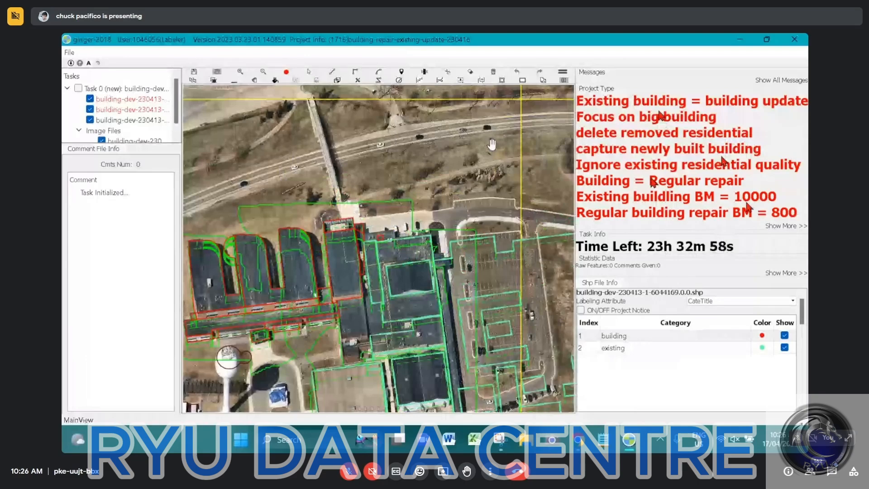
scroll(482, 156, "up", 4)
left_click_drag(472, 170, 353, 154)
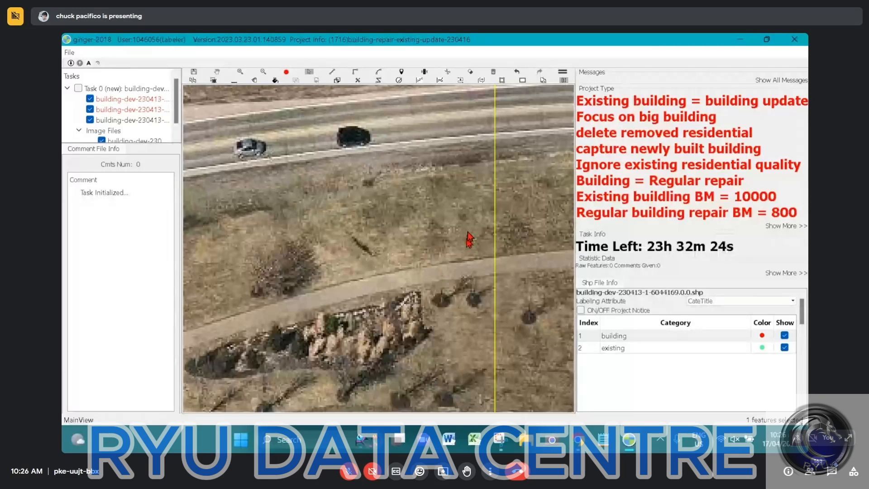
scroll(469, 239, "down", 3)
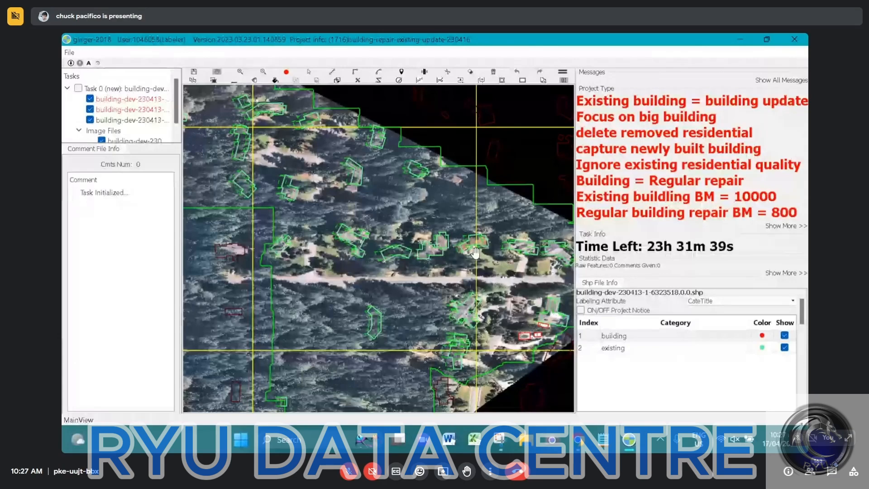
- Examine how the green existing-building outlines fit the roofs of the two houses beside the road in the wooded area
left_click_drag(476, 252, 347, 240)
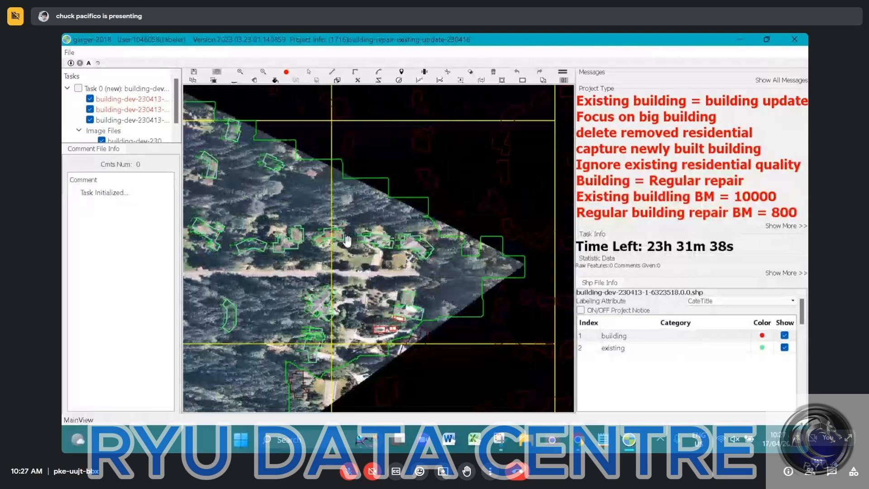
scroll(347, 240, "up", 5)
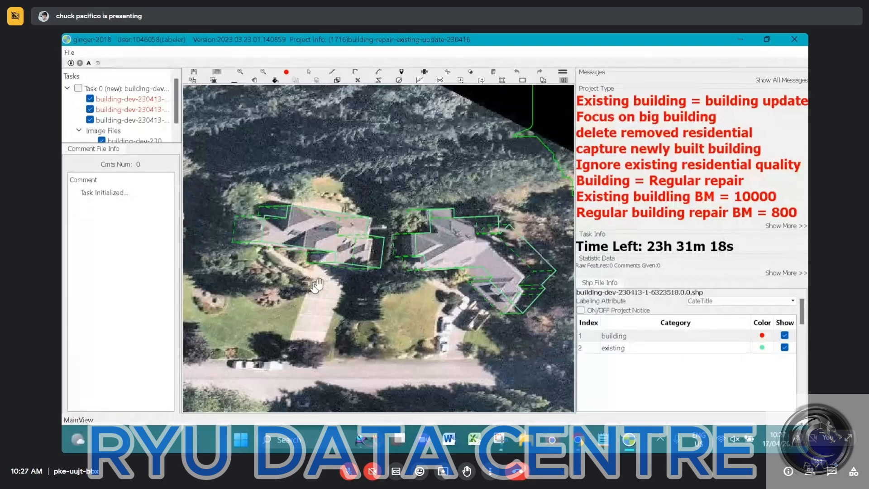
left_click_drag(316, 285, 373, 202)
left_click_drag(505, 194, 380, 207)
scroll(380, 207, "up", 2)
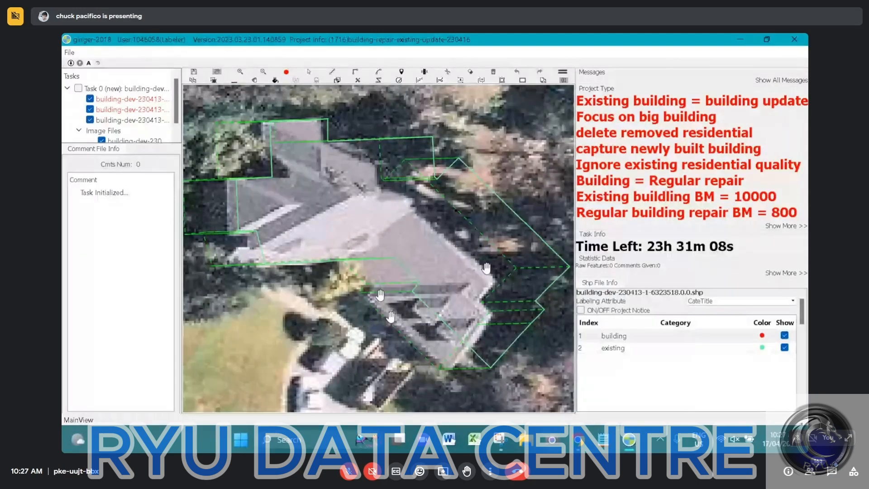
scroll(473, 267, "down", 1)
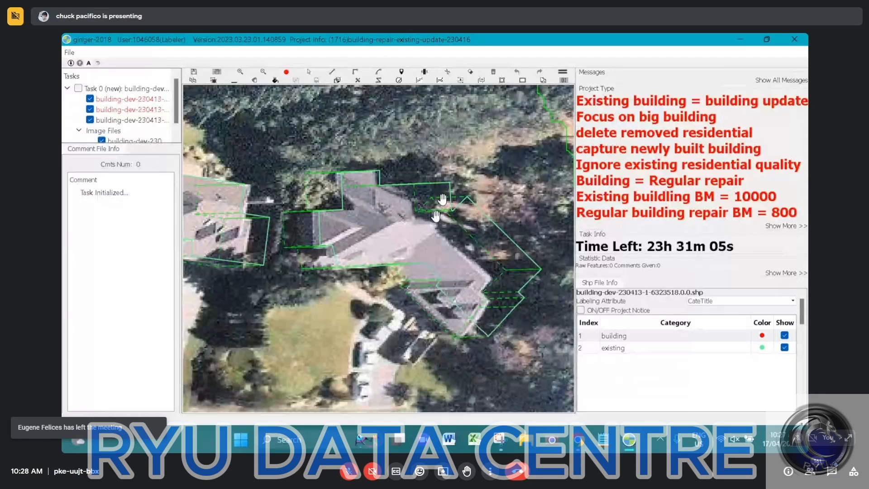
- Inspect the small square existing-building outline among the trees and the work-area boundary around it
scroll(366, 201, "up", 3)
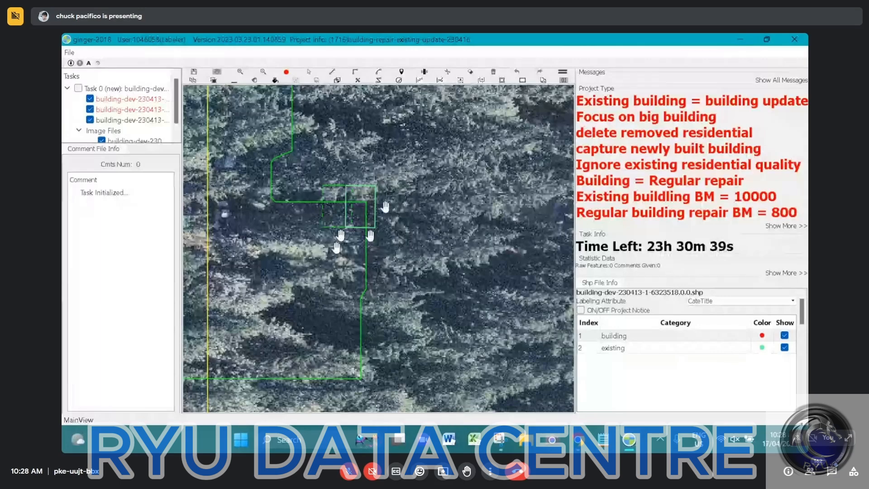
scroll(340, 234, "down", 3)
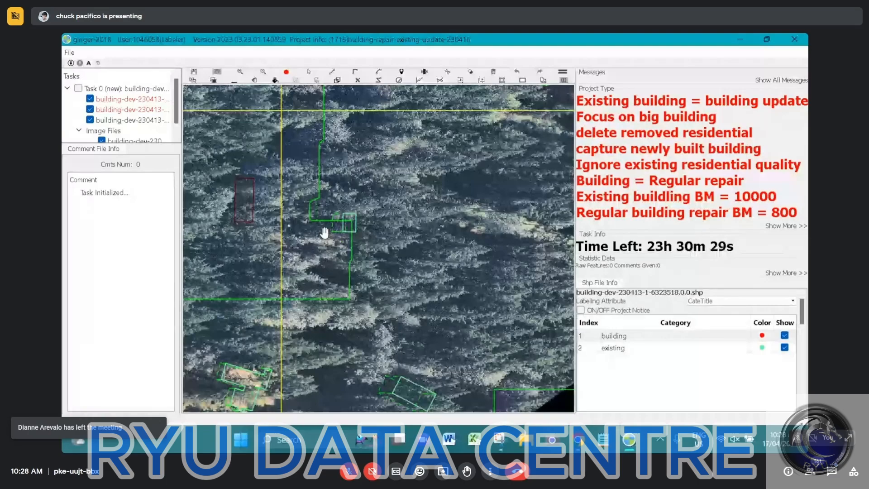
scroll(324, 233, "down", 3)
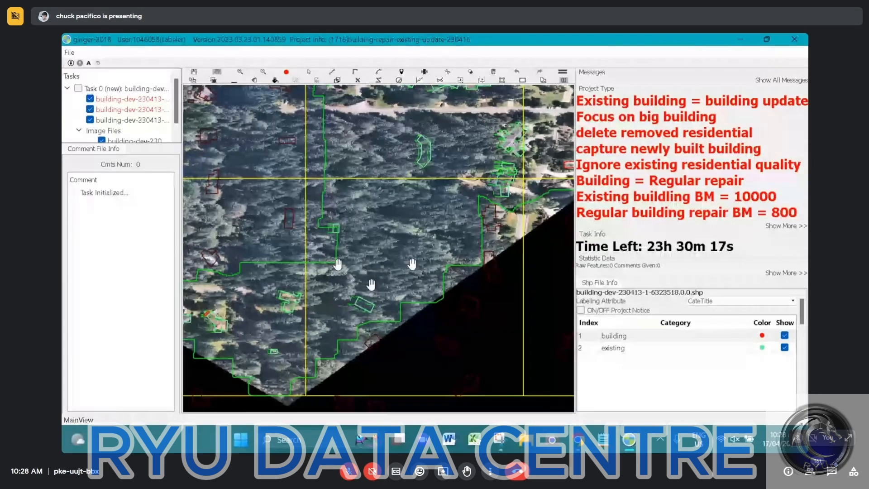
scroll(333, 251, "up", 1)
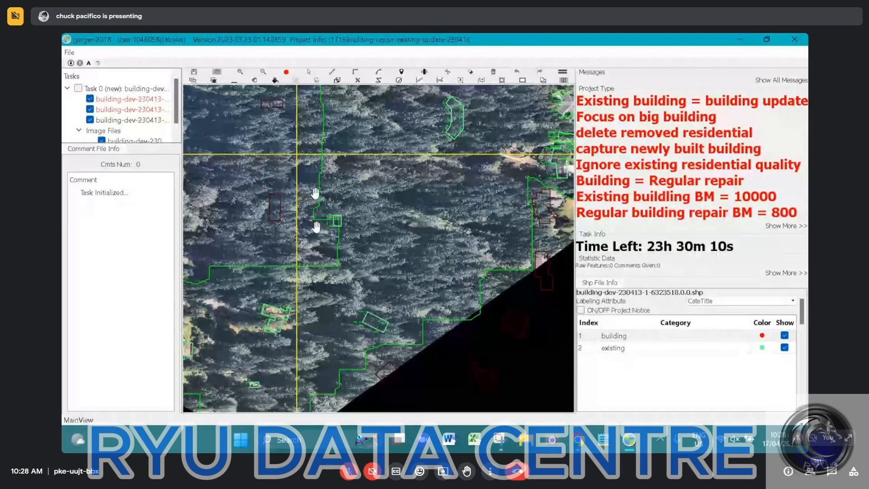
scroll(316, 225, "down", 2)
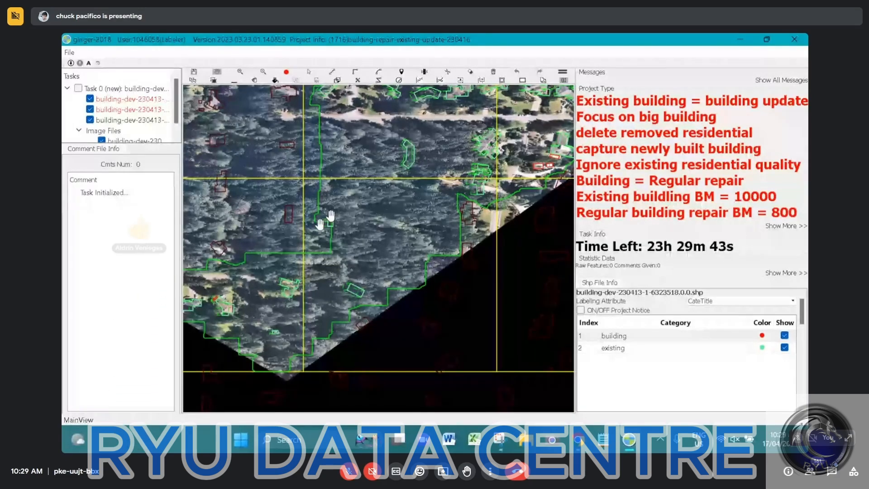
left_click(768, 39)
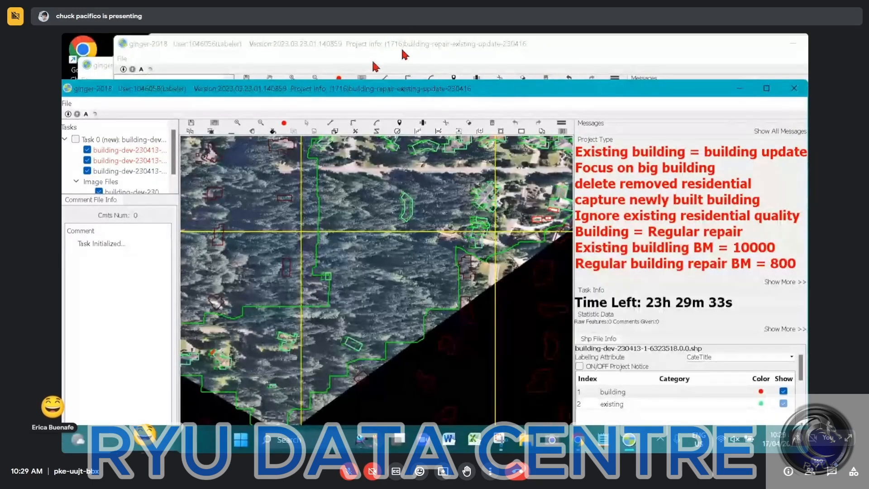
left_click(414, 48)
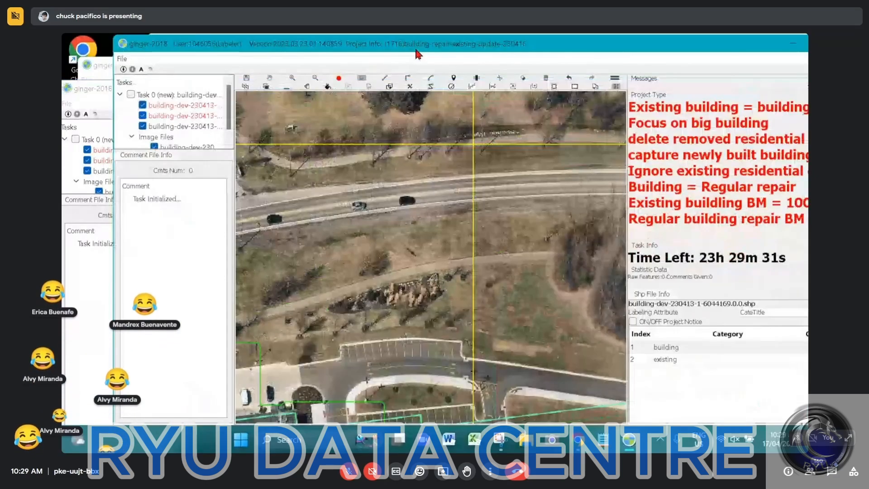
double_click(419, 49)
scroll(425, 278, "down", 2)
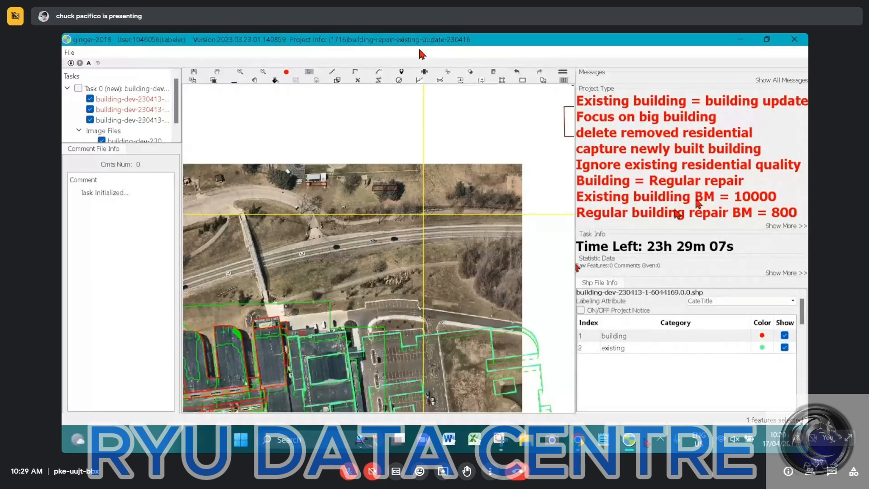
left_click(766, 39)
left_click(629, 440)
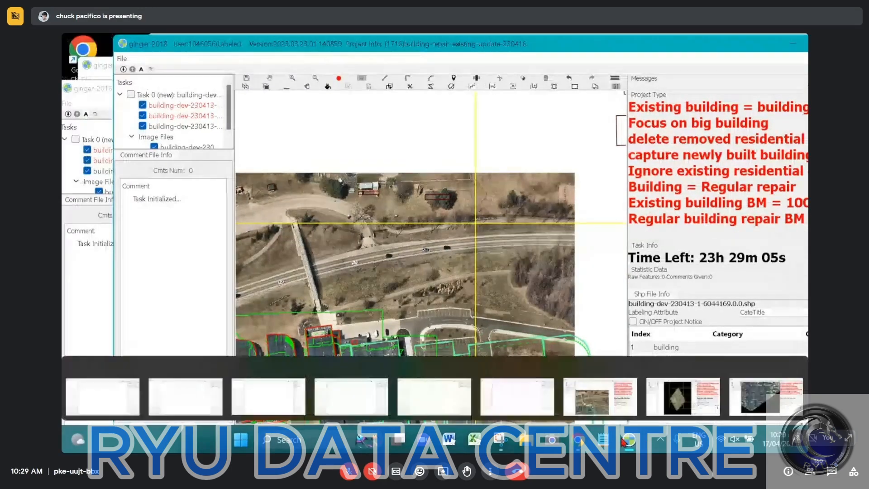
left_click(660, 399)
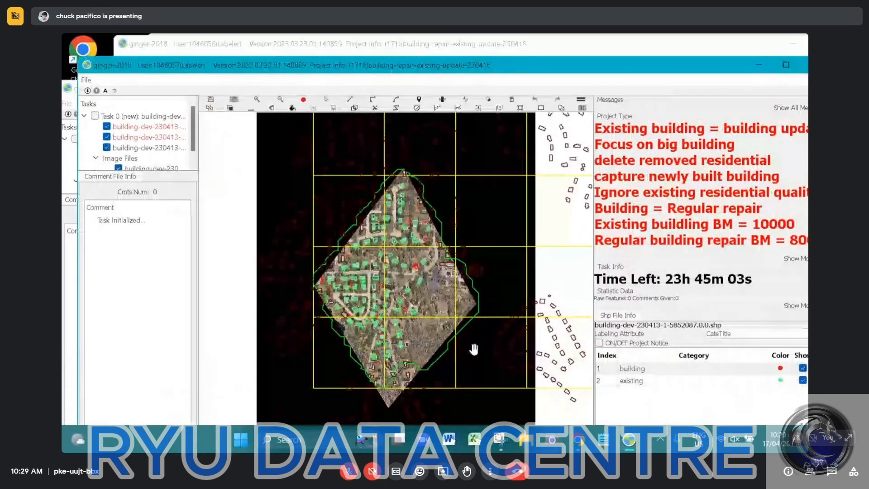
double_click(526, 57)
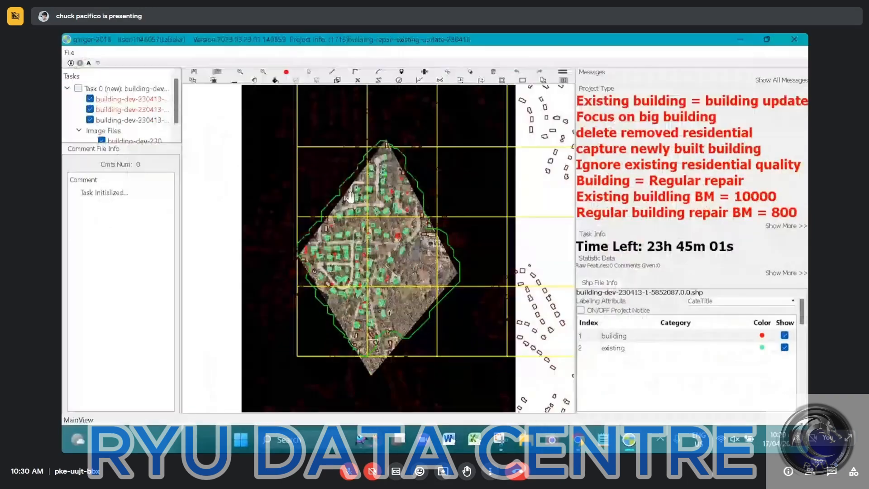
- Inspect the existing-building outline on the brown-roofed house beside the cul-de-sac
scroll(351, 197, "up", 10)
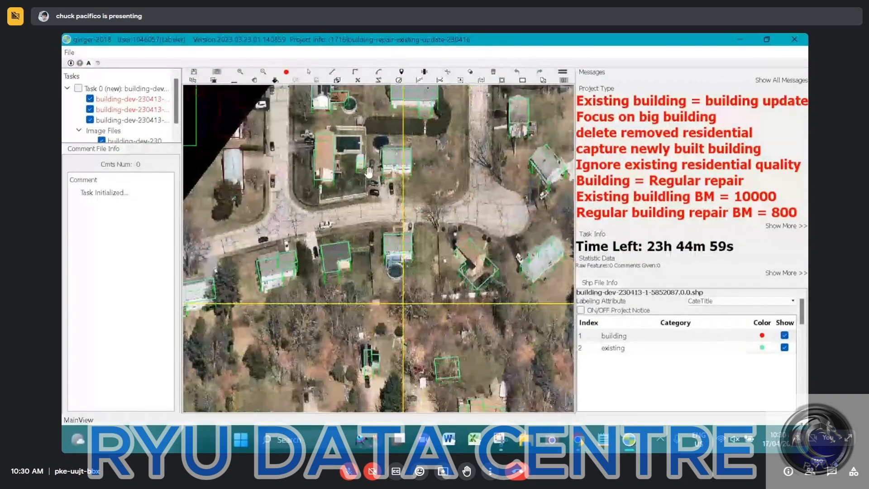
scroll(377, 258, "up", 3)
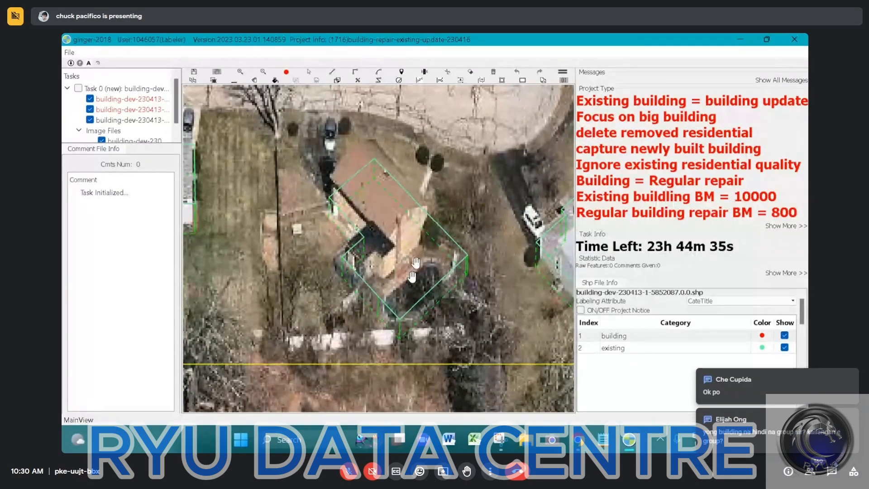
scroll(413, 272, "down", 2)
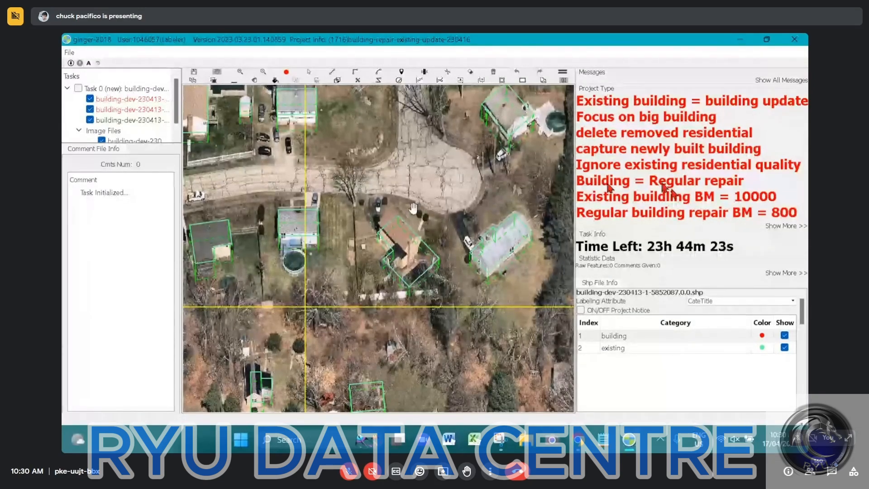
left_click(767, 41)
scroll(463, 267, "down", 2)
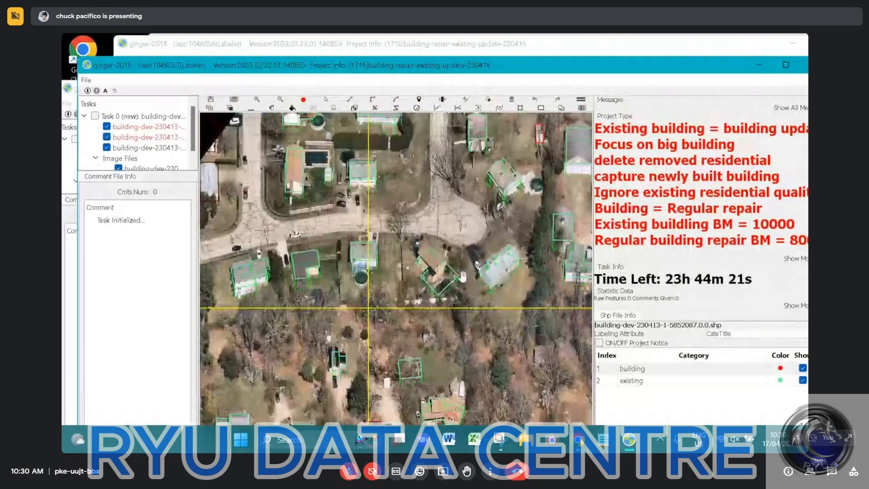
scroll(463, 275, "down", 3)
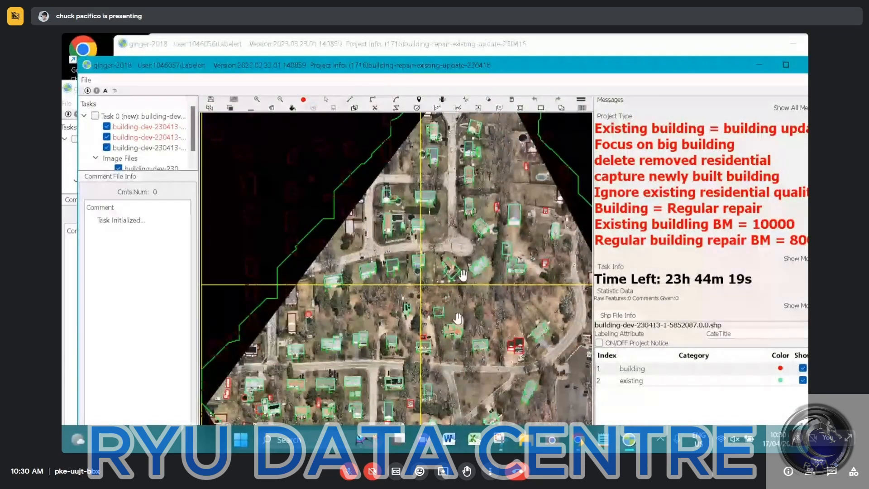
double_click(531, 68)
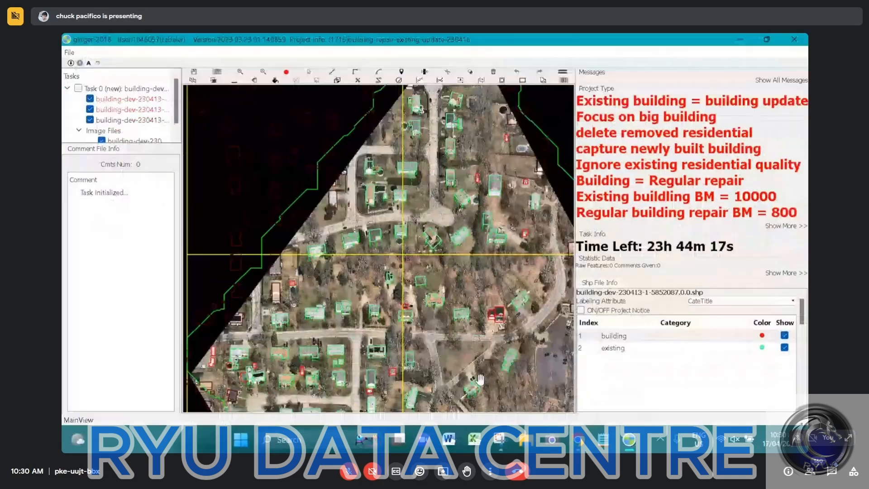
- Inspect the red building outlines on the dark-roofed house and garage north of the road junction
scroll(448, 266, "up", 6)
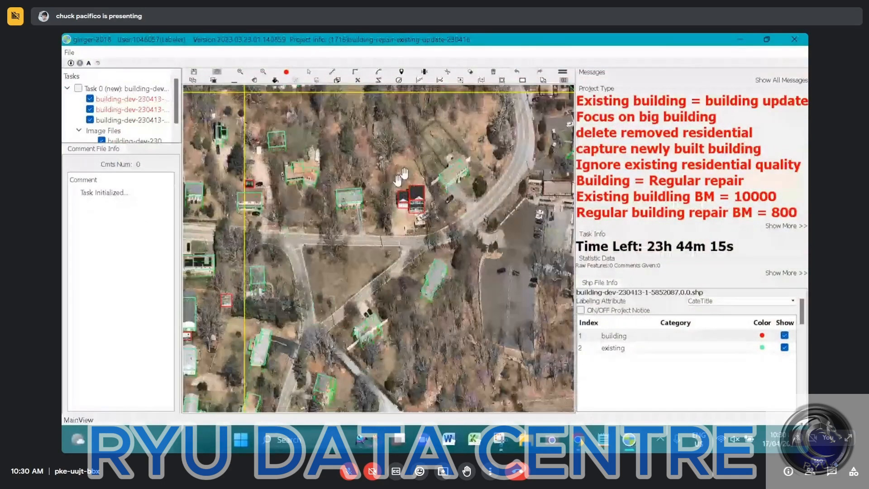
left_click_drag(448, 267, 416, 207)
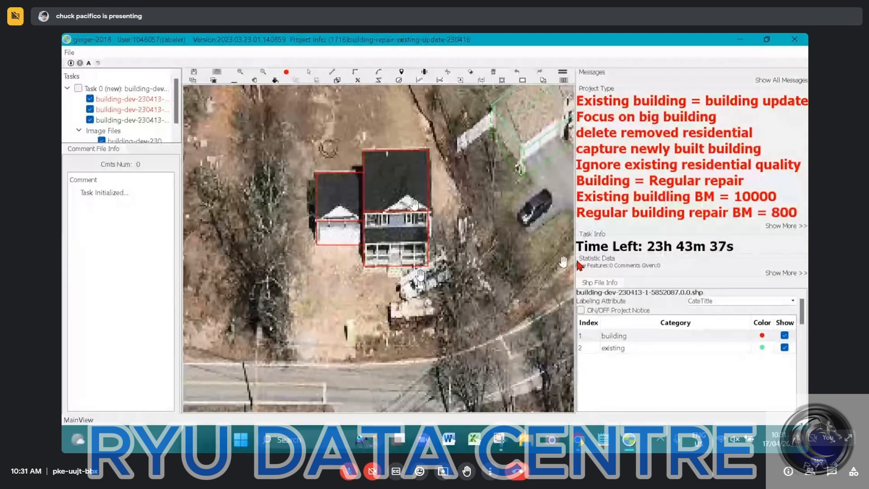
left_click_drag(337, 179, 314, 225)
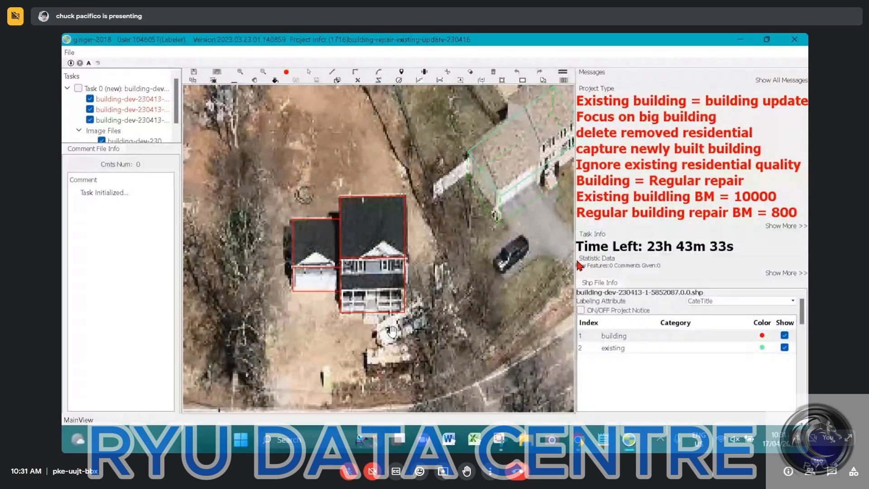
left_click_drag(310, 273, 317, 260)
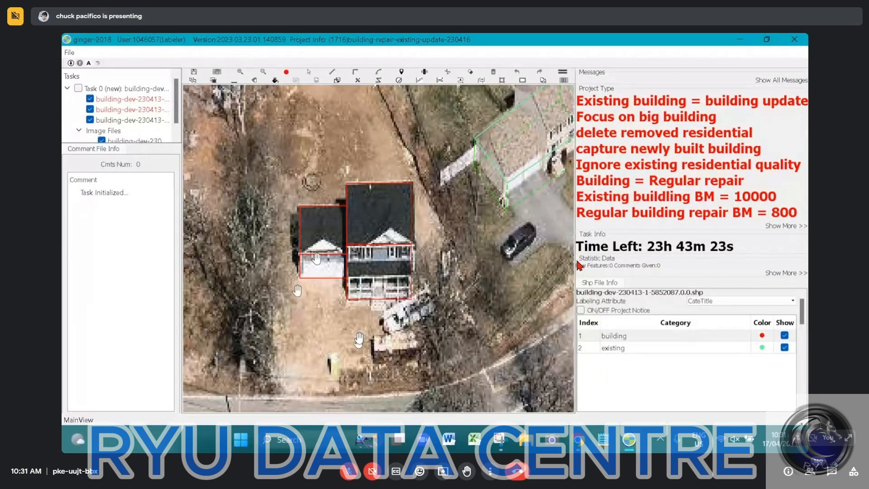
- Hide the building outlines to check the dark-roofed house and garage on the bare image, and show them again
key("h")
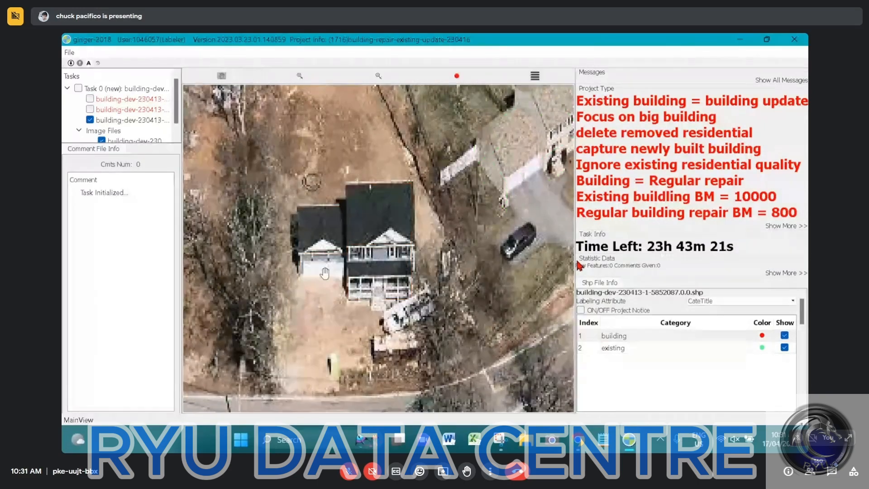
scroll(325, 273, "up", 4)
scroll(325, 273, "down", 4)
key("h")
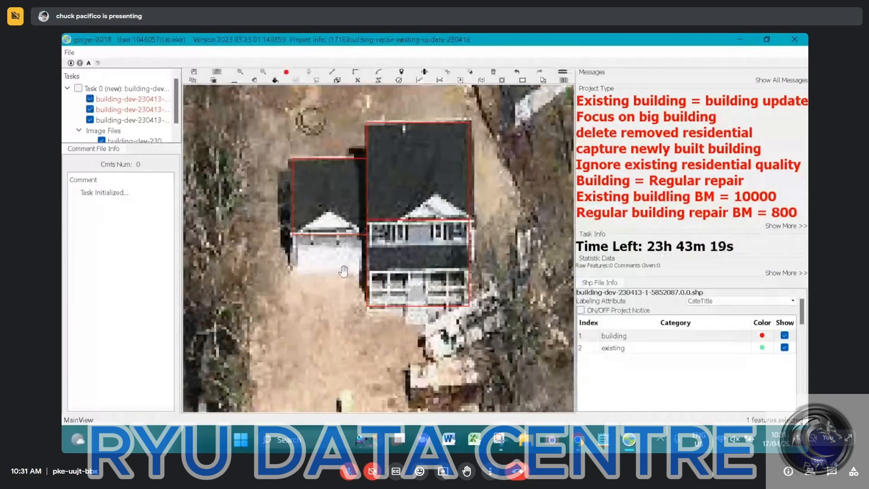